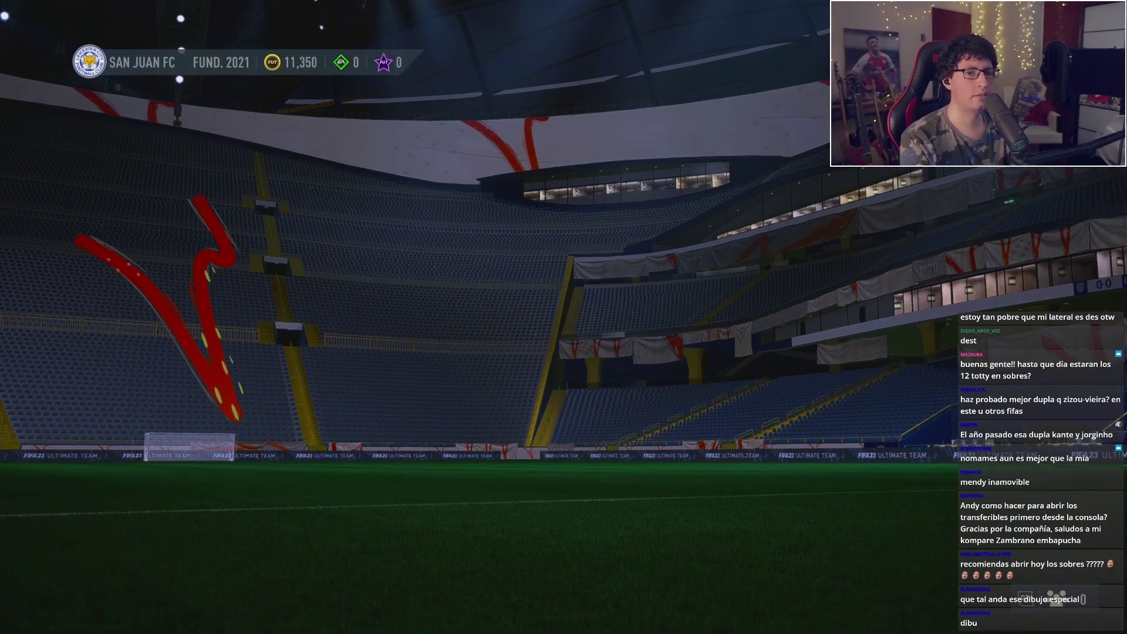
Step: Open the Ultimate Team store at the saved packs
key(Right)
key(Right)
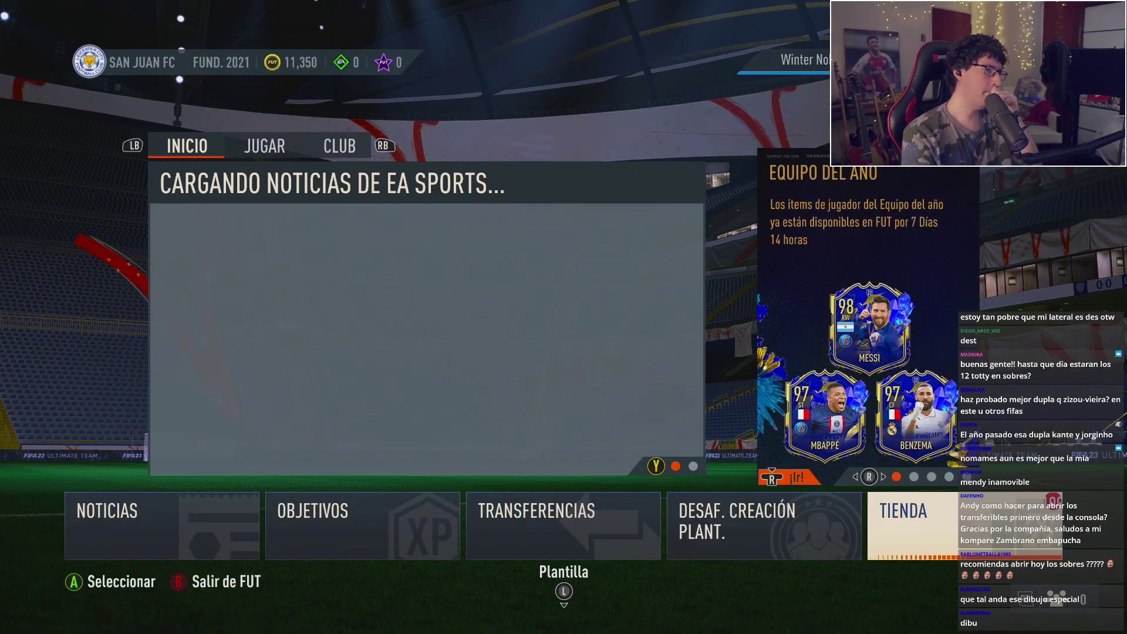
key(Return)
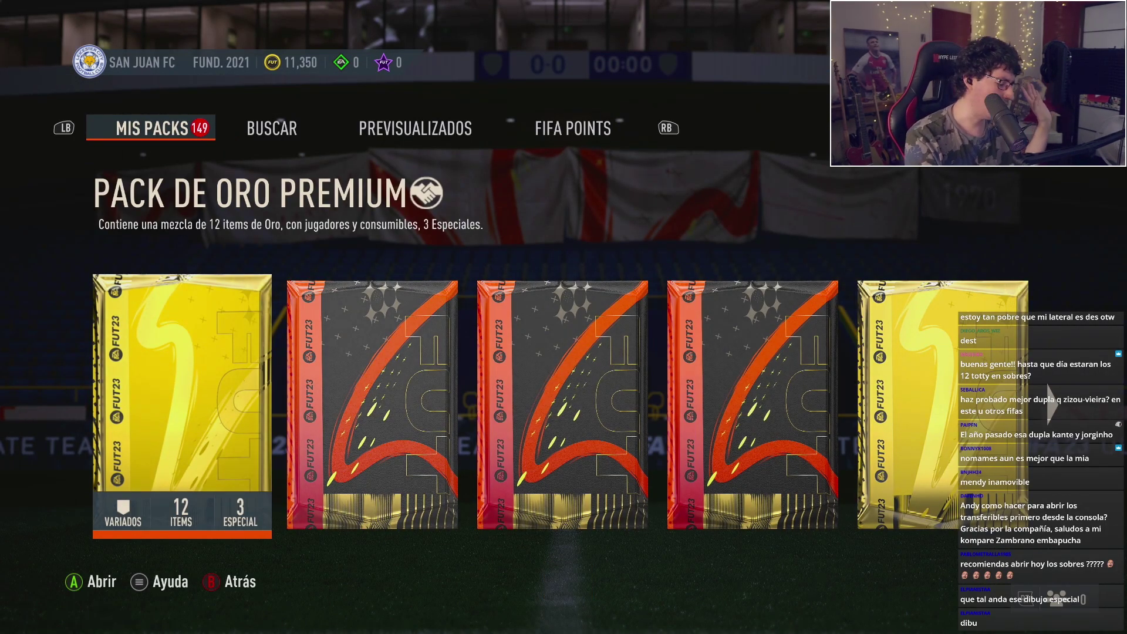
Step: Browse the saved packs through to the end of the list, checking each highlighted pack's description and contents
key(Right)
key(Right)
key(Right)
key(Right)
key(Right)
key(Right)
key(Right)
key(Right)
key(Right)
key(Right)
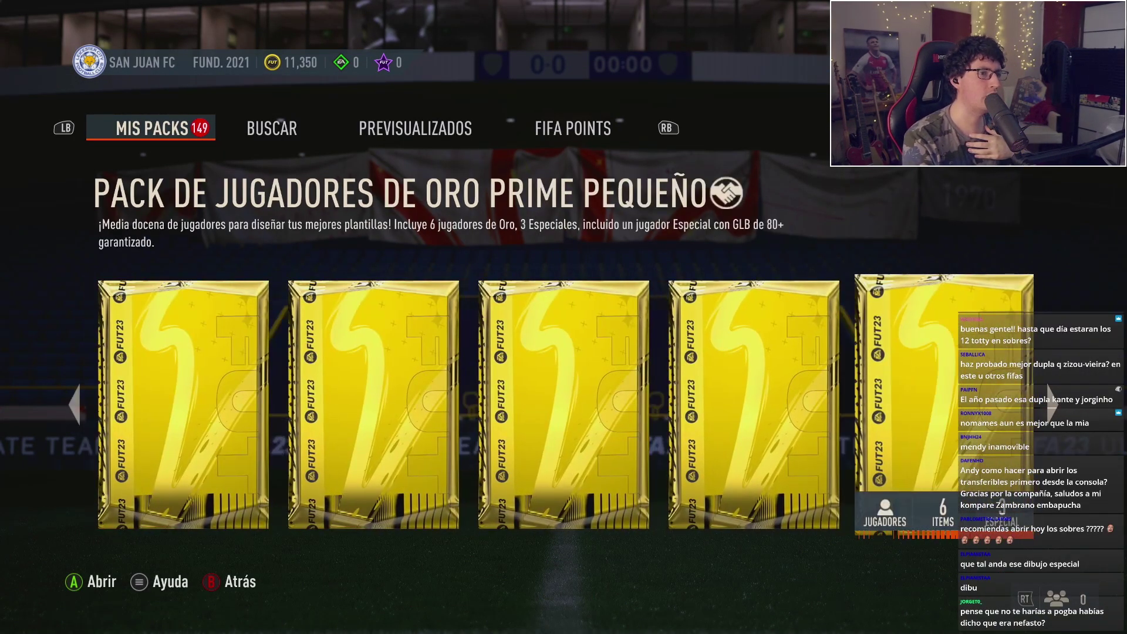
key(Right)
key(Right)
key(Right)
key(Right)
key(Right)
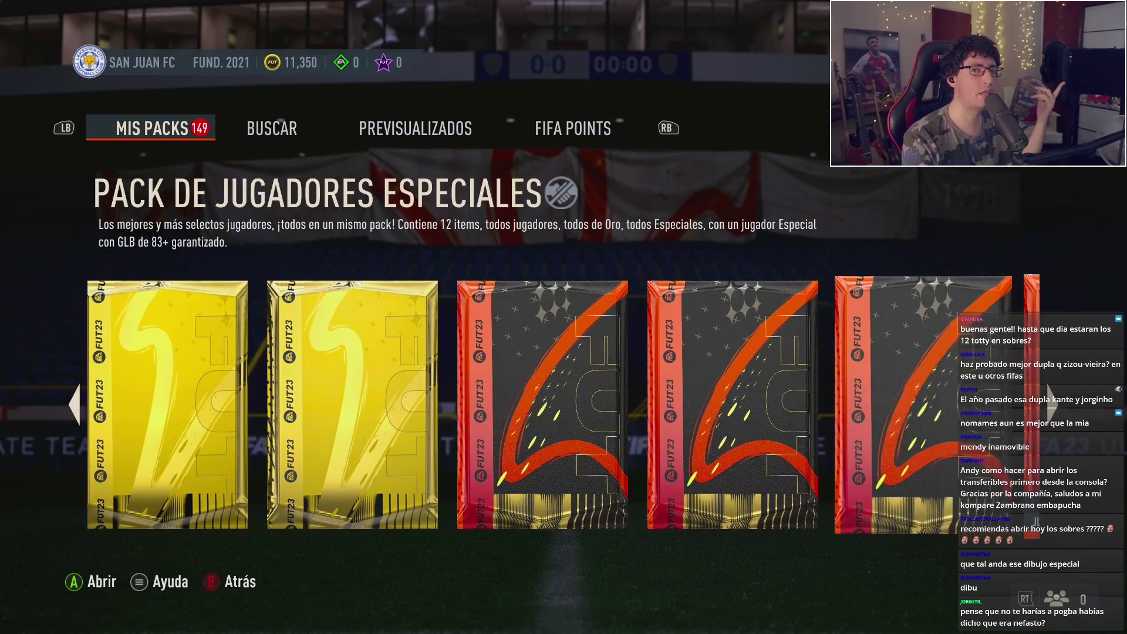
key(Left)
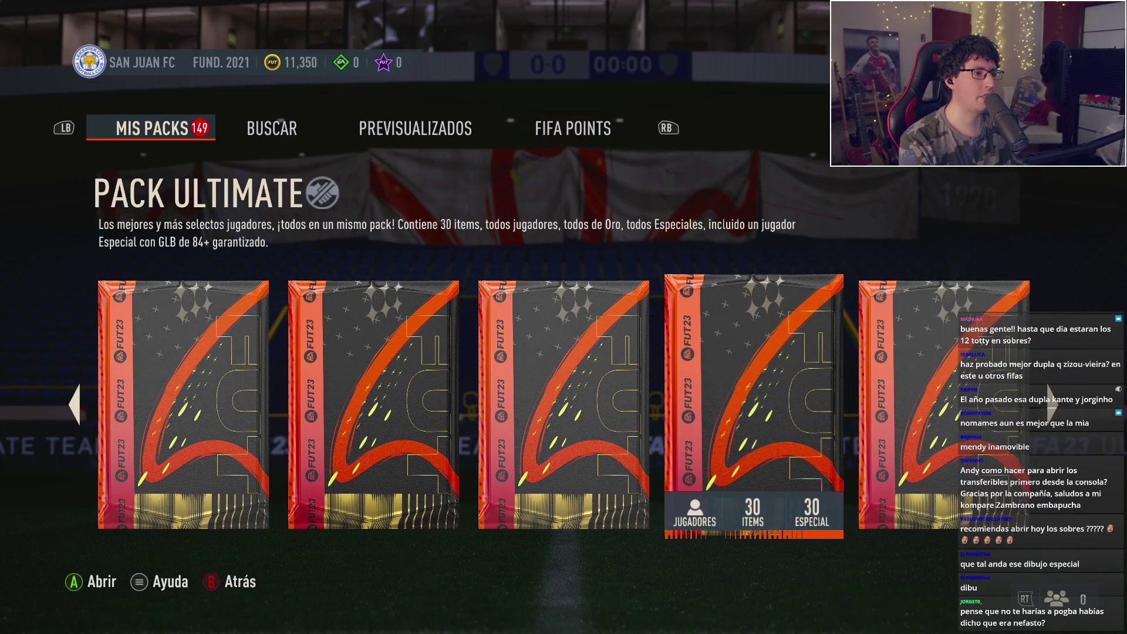
key(Right)
key(Right)
key(Right)
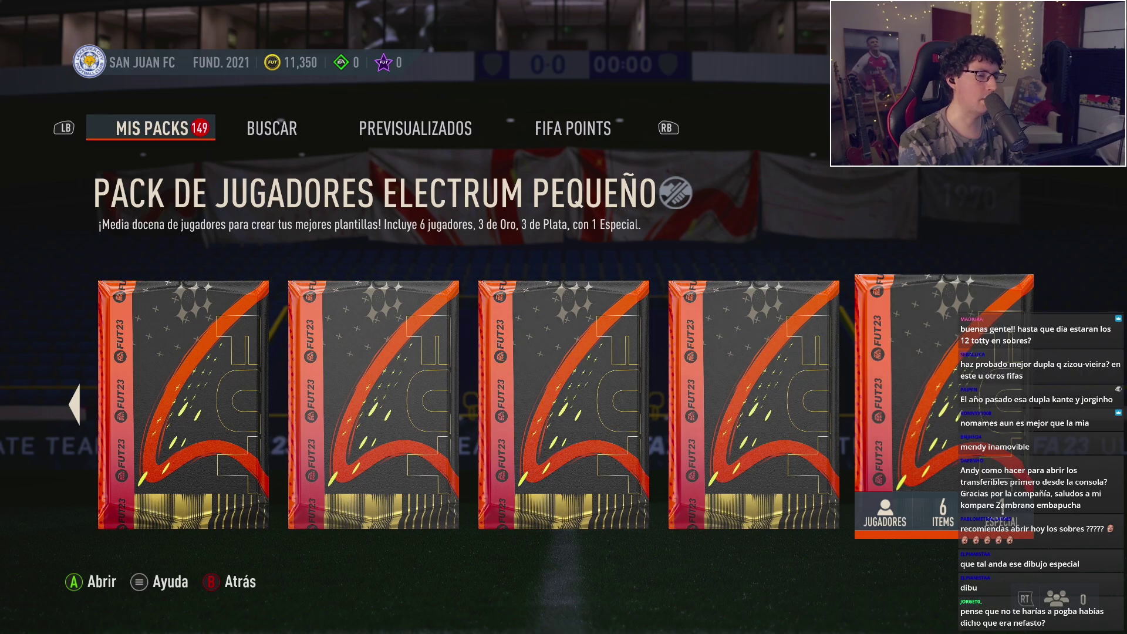
Step: Go back through the saved packs to the Megapack with 30 items
key(Left)
key(Left)
key(Left)
key(Left)
key(Left)
key(Left)
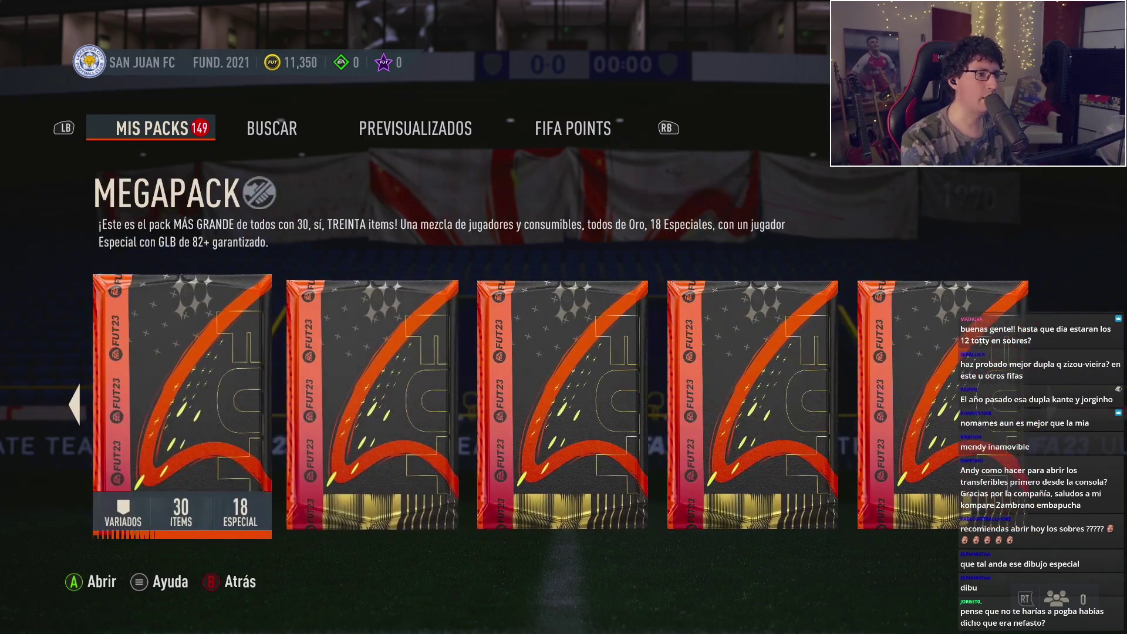
Step: Switch to the pack inventory spreadsheet and select the ICONO MED/PRIME/WC 88+ entry near the end of the list
key(alt+Tab)
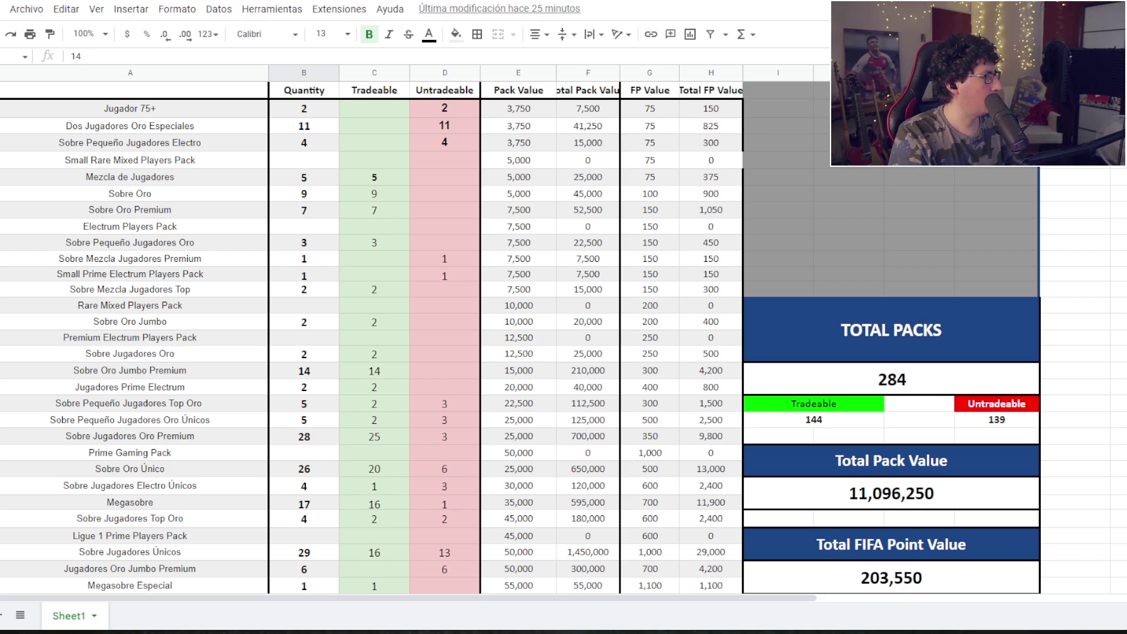
scroll(376, 329, down, 2)
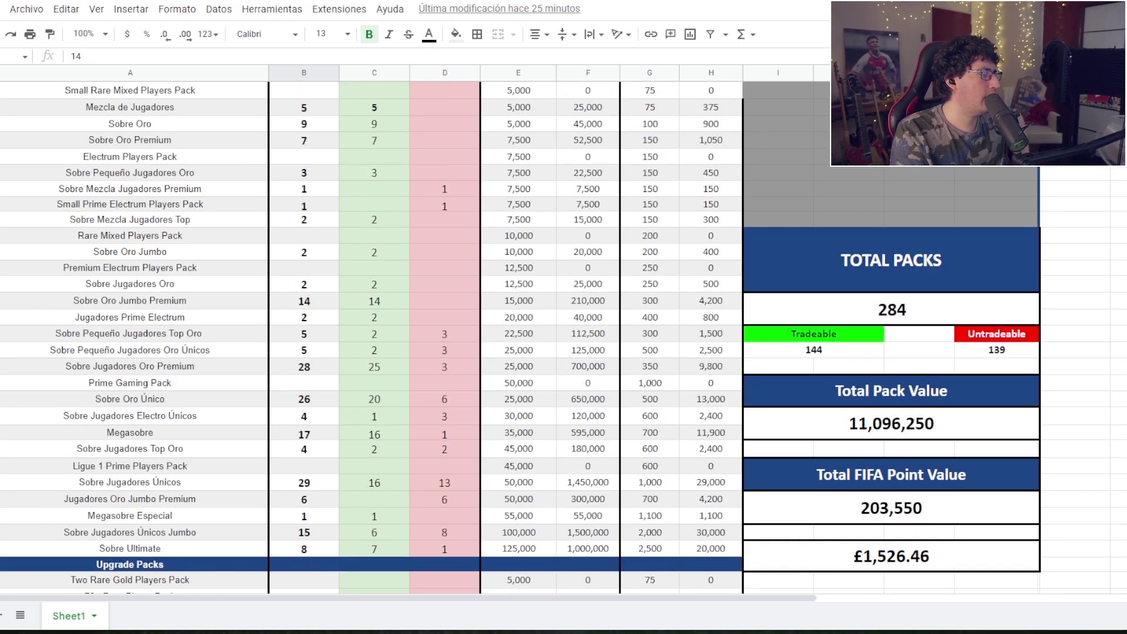
scroll(492, 423, down, 15)
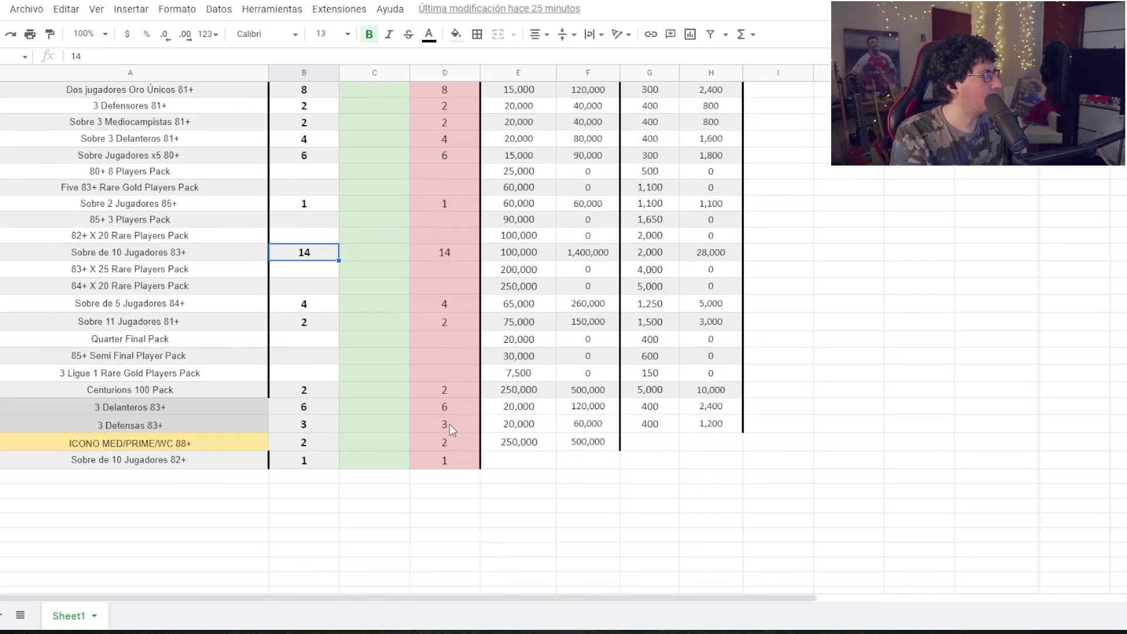
click(162, 283)
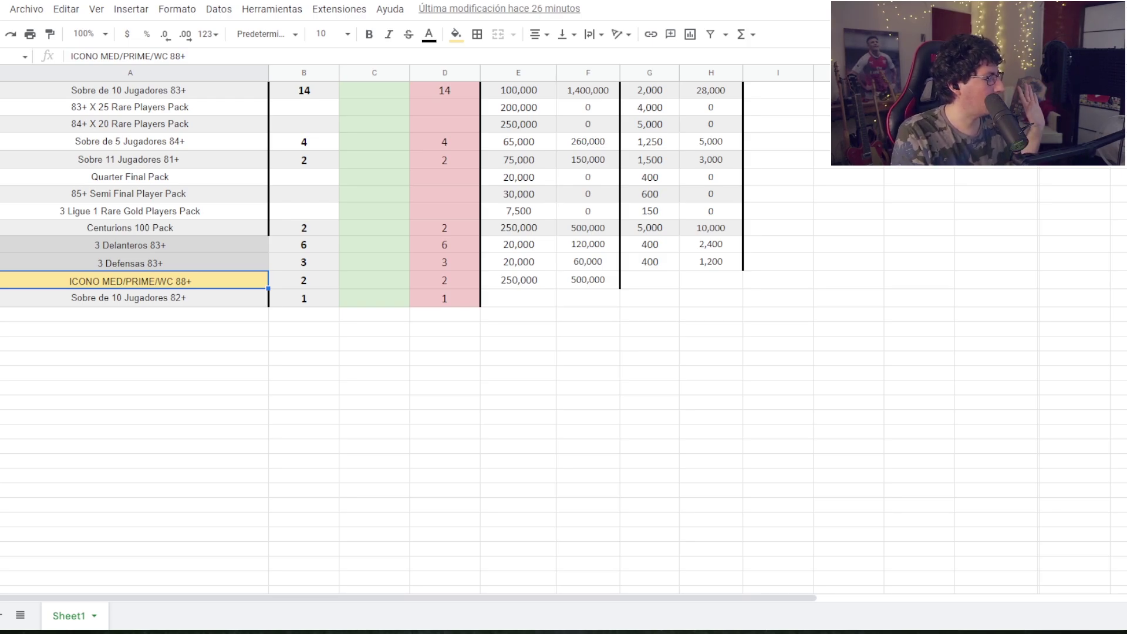
Step: Select the Sobre de 10 Jugadores 83+ entry and its quantity to point out that pack
scroll(319, 352, up, 5)
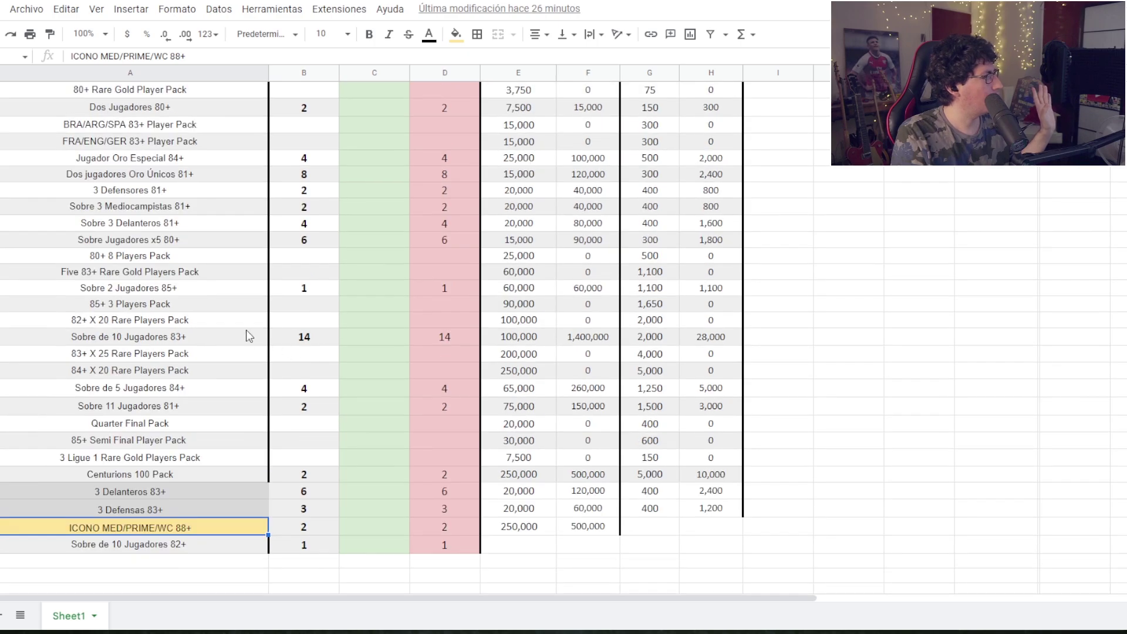
click(195, 342)
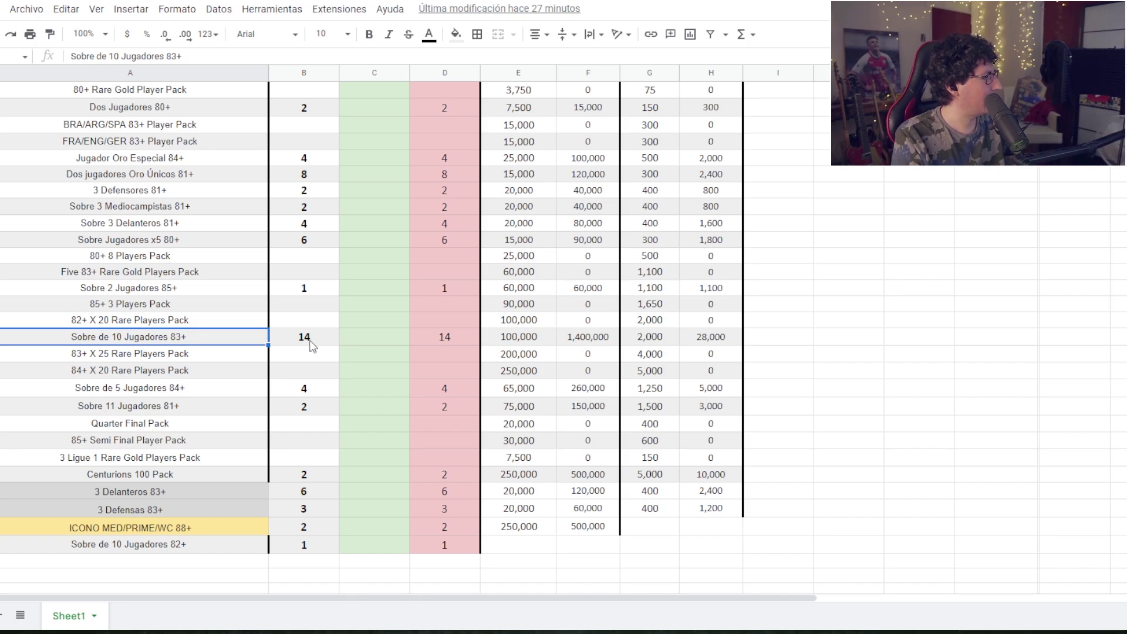
click(311, 345)
Step: Examine the regular packs' quantities, tradeable split and total value figures at the start of the spreadsheet
scroll(252, 378, up, 15)
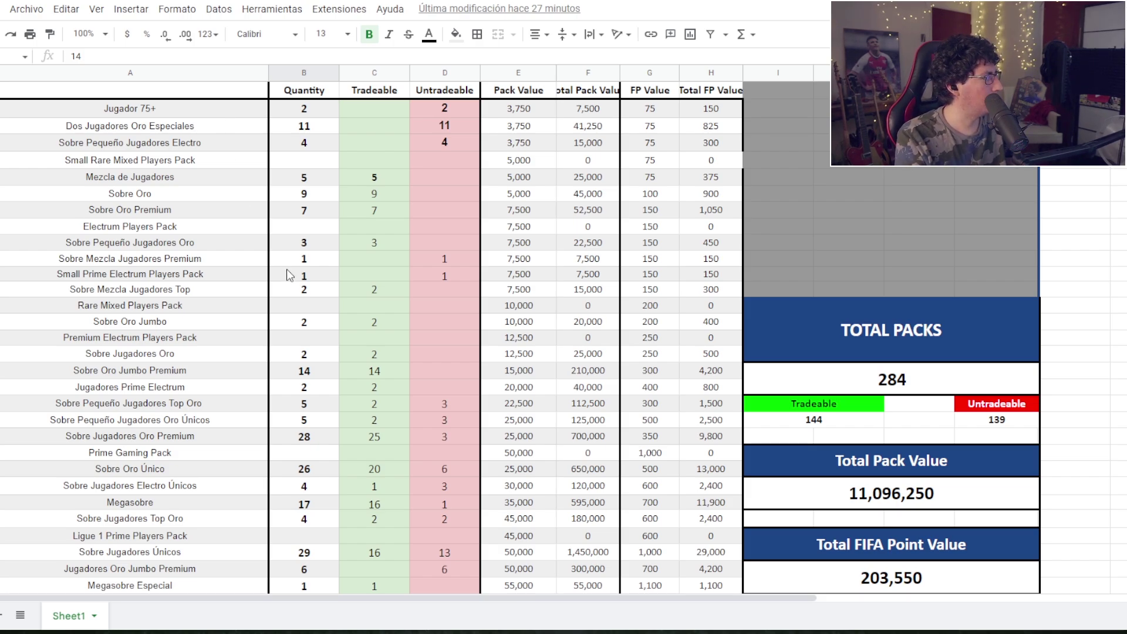
scroll(290, 275, down, 2)
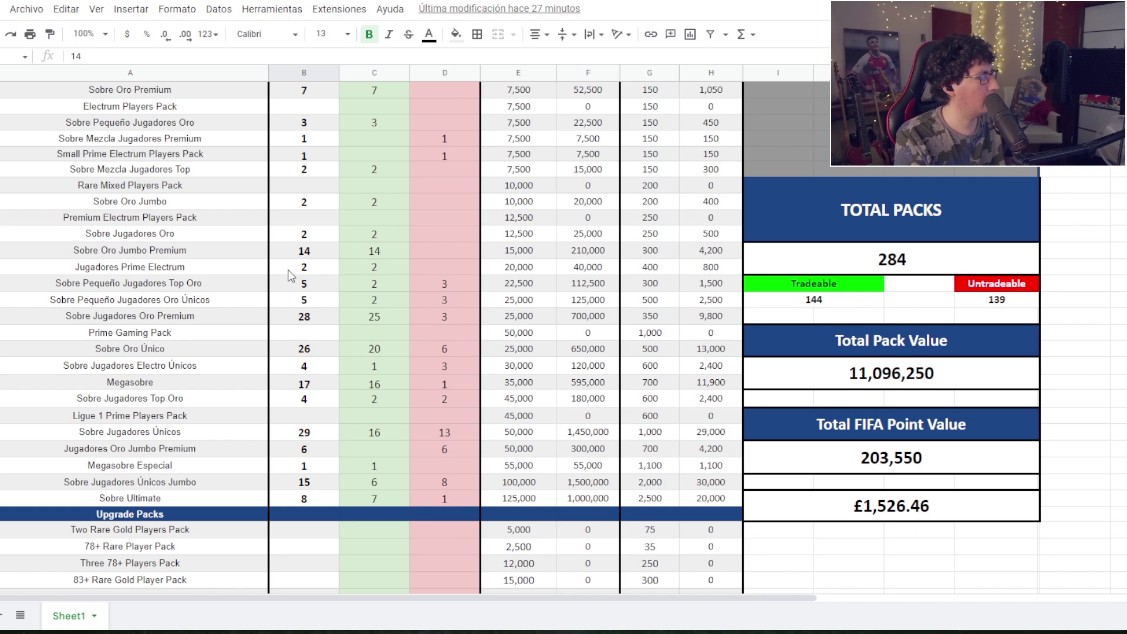
scroll(293, 331, up, 3)
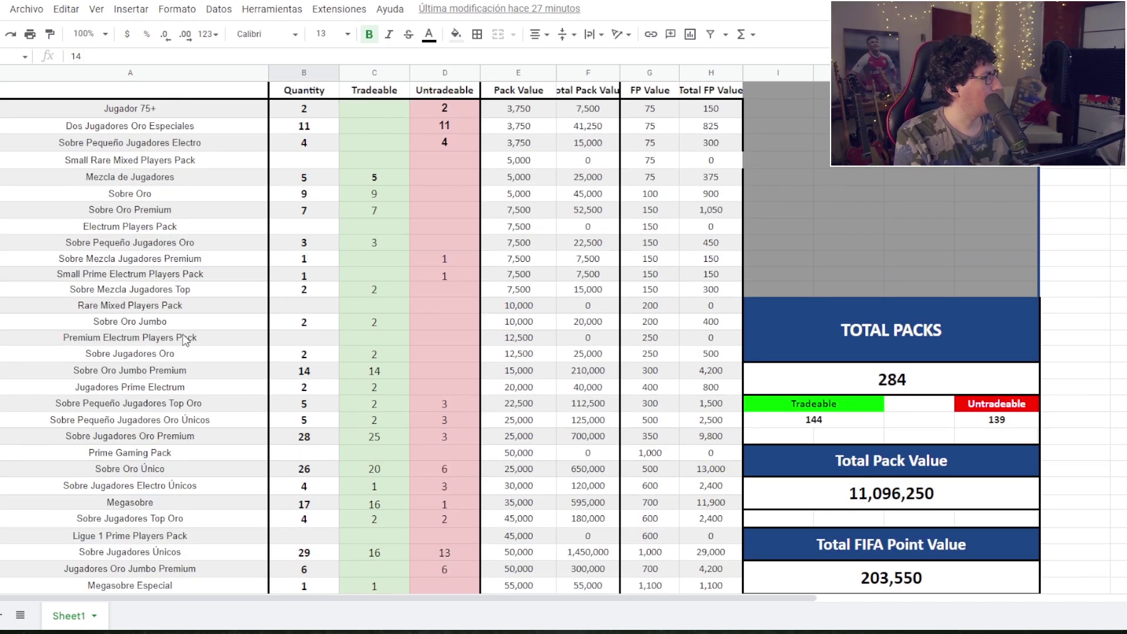
scroll(205, 359, down, 1)
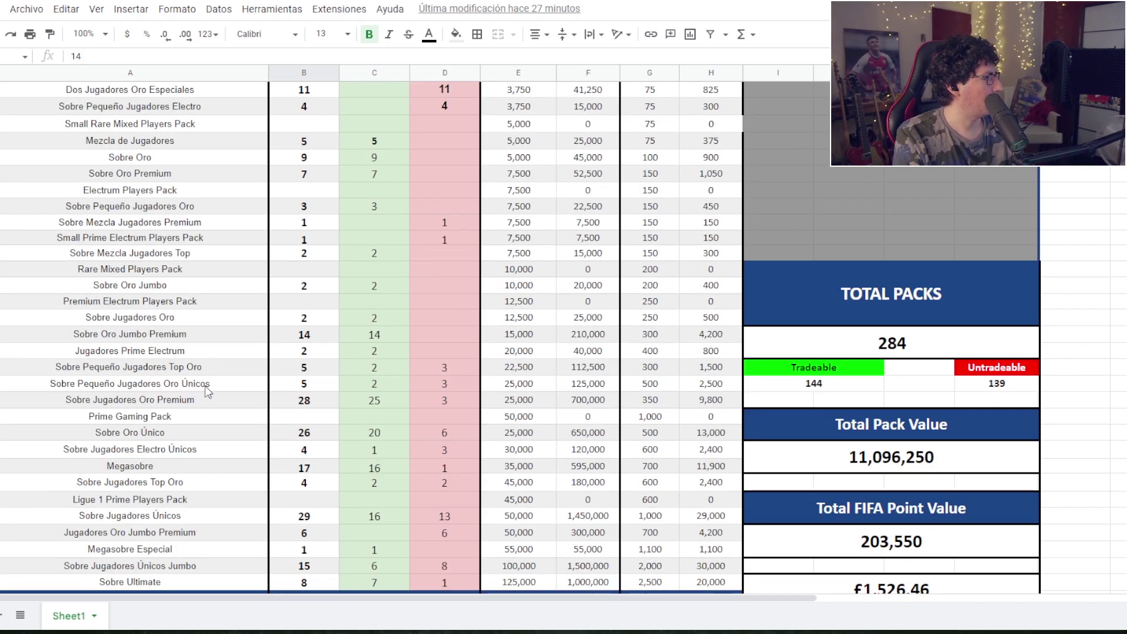
scroll(205, 387, down, 1)
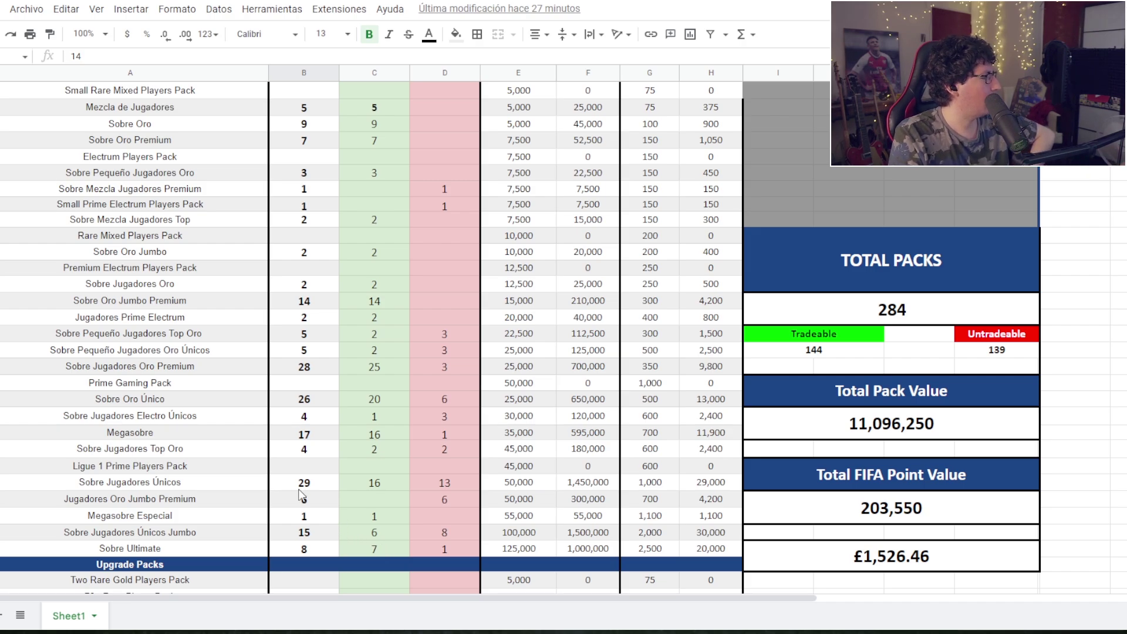
scroll(262, 472, up, 2)
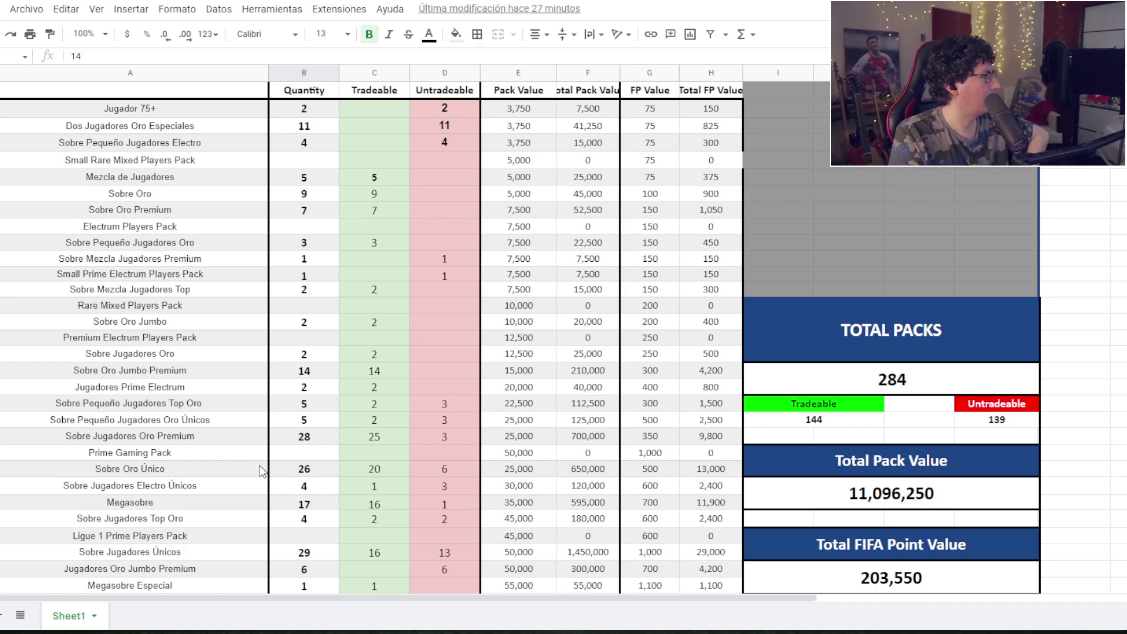
Step: Select the untradeable quantity of Sobre de 10 Jugadores 83+ among the upgrade packs
scroll(262, 472, down, 10)
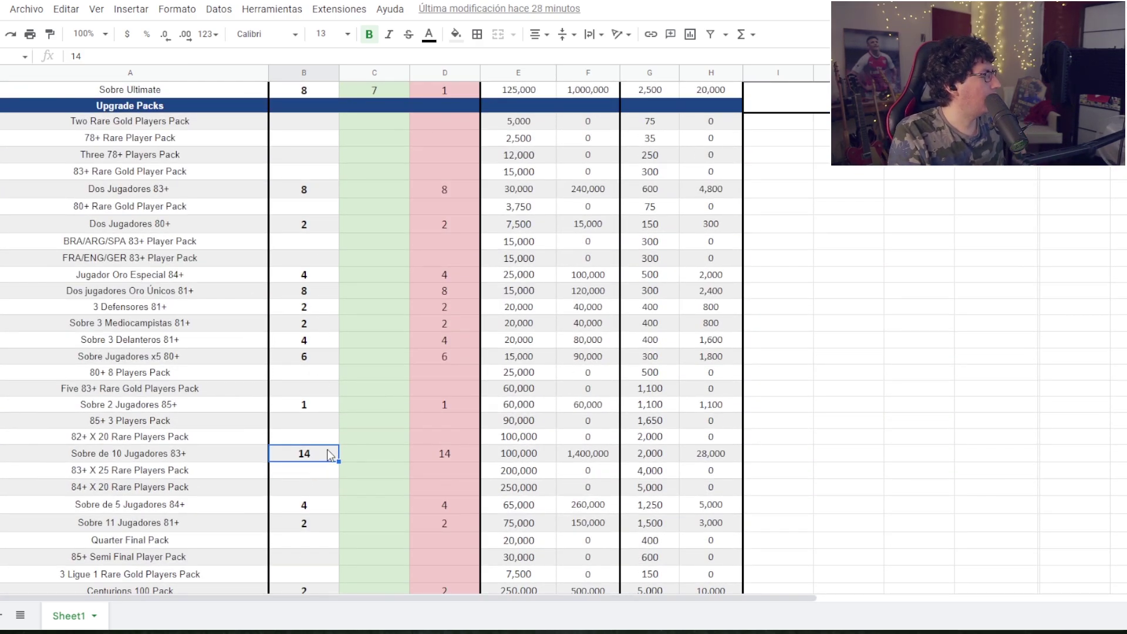
scroll(327, 449, down, 2)
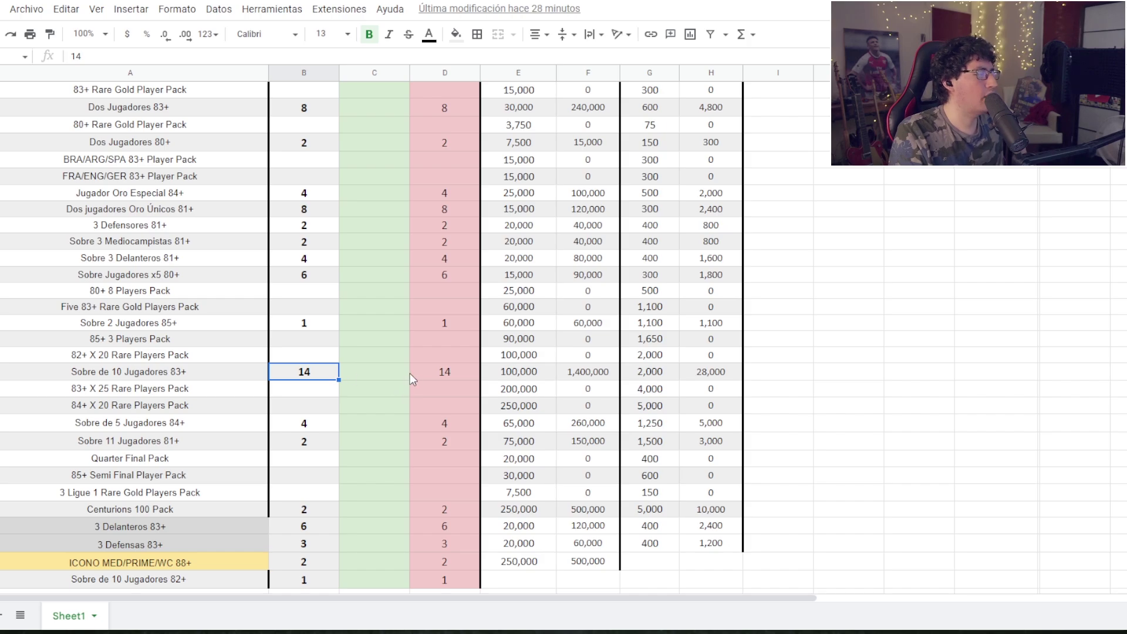
click(431, 375)
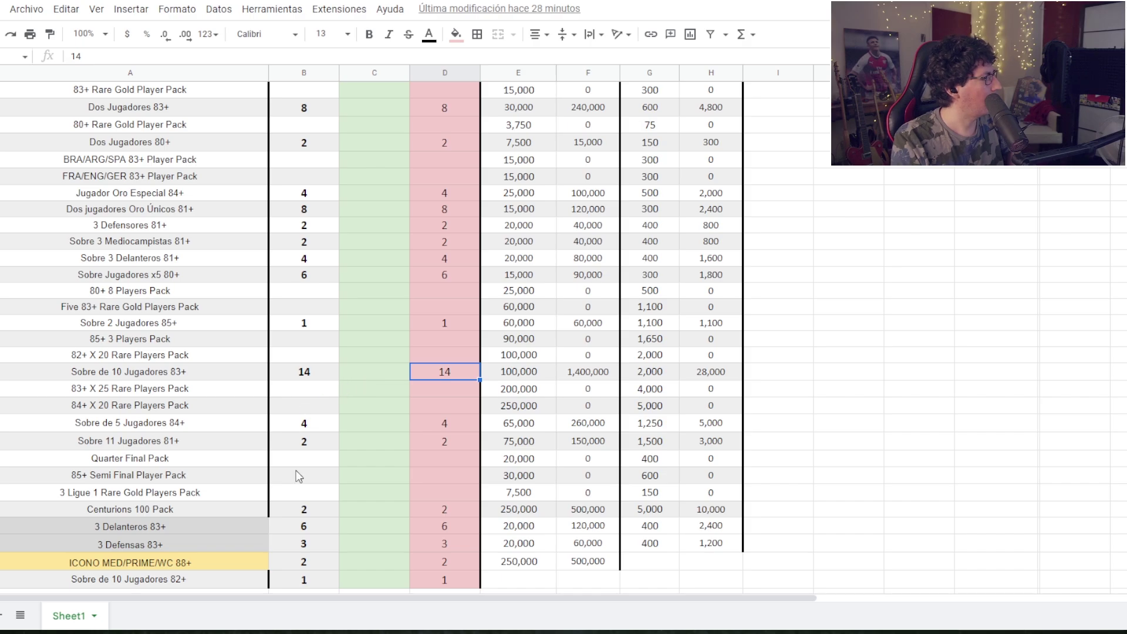
Step: Review the upgrade packs' quantities in the spreadsheet and return to the saved packs in FIFA 23
scroll(293, 464, down, 1)
scroll(302, 517, down, 1)
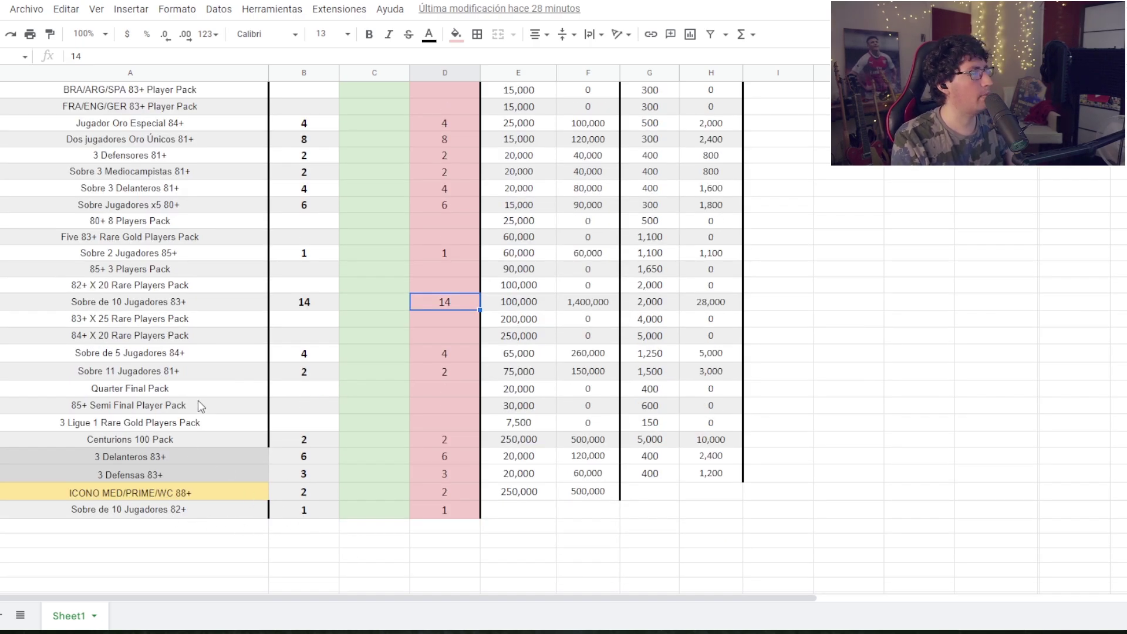
scroll(294, 418, up, 4)
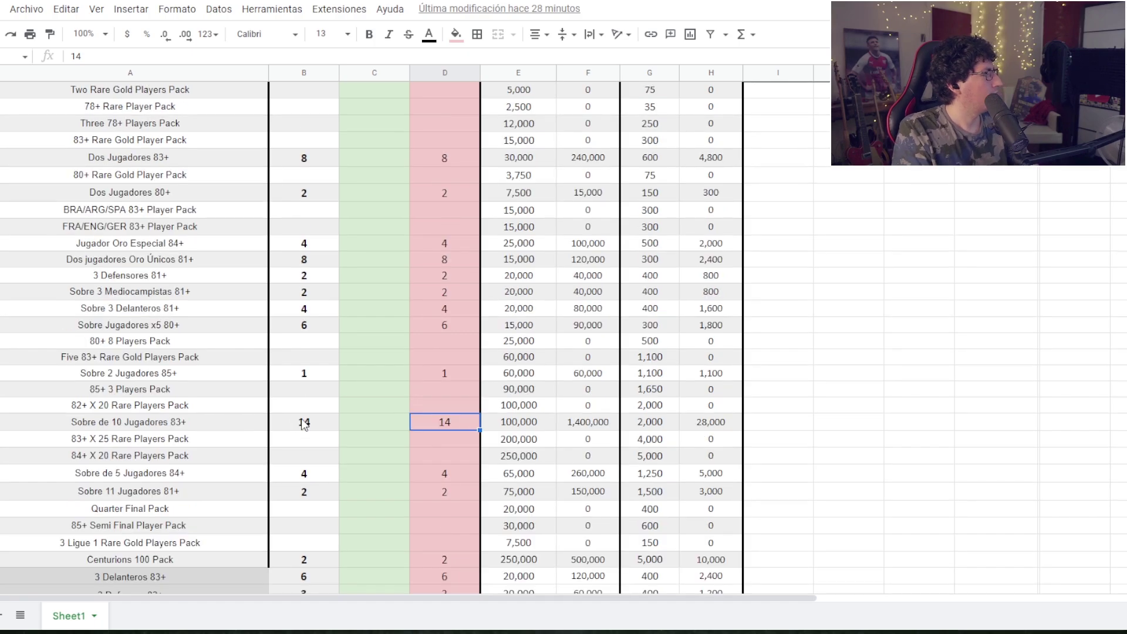
scroll(305, 413, up, 1)
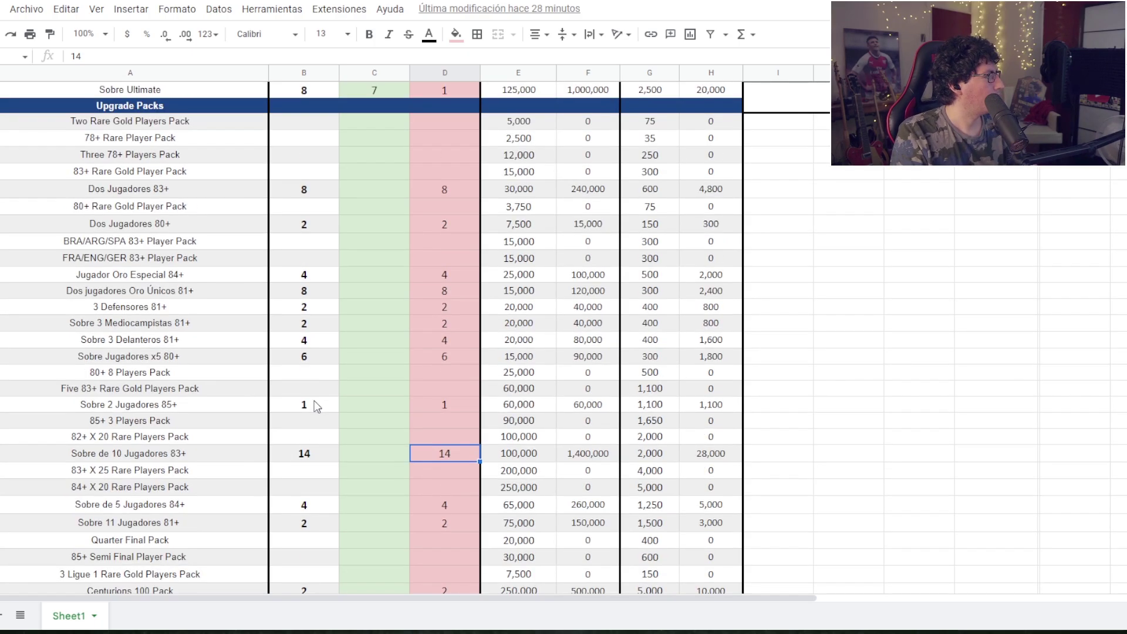
click(322, 390)
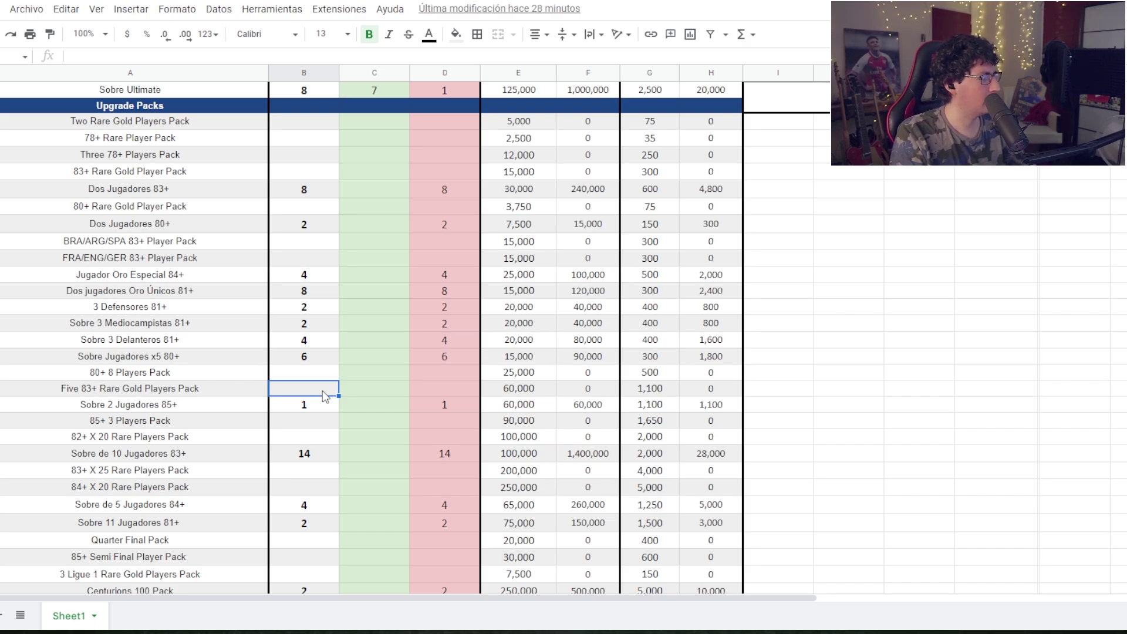
click(349, 401)
click(339, 322)
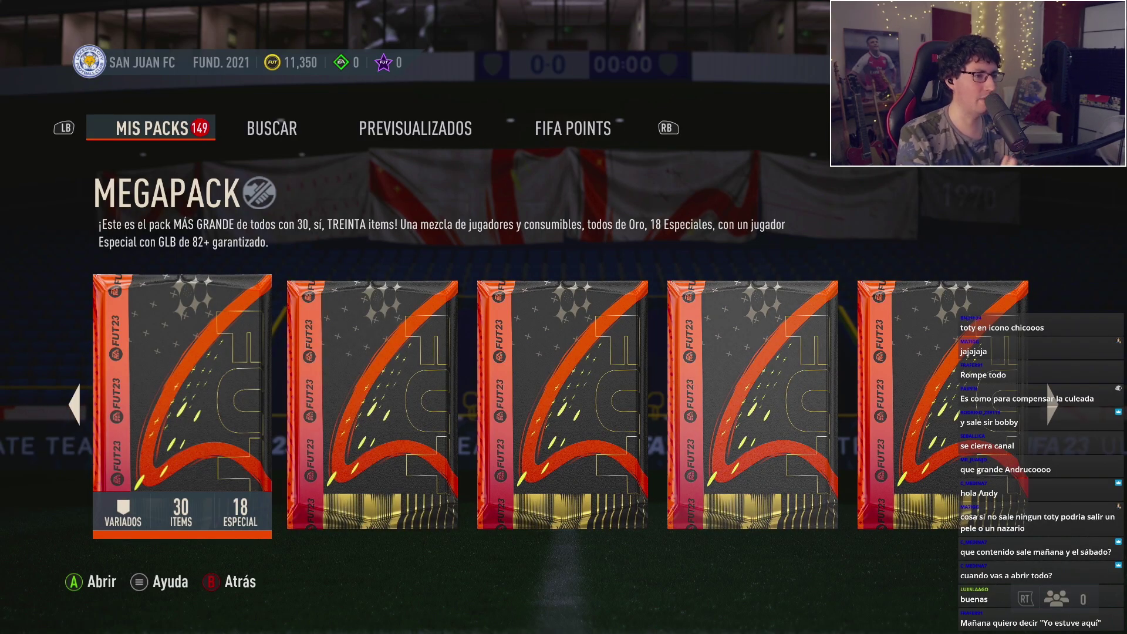
Step: Leave the pack store and open the active squad
key(Return)
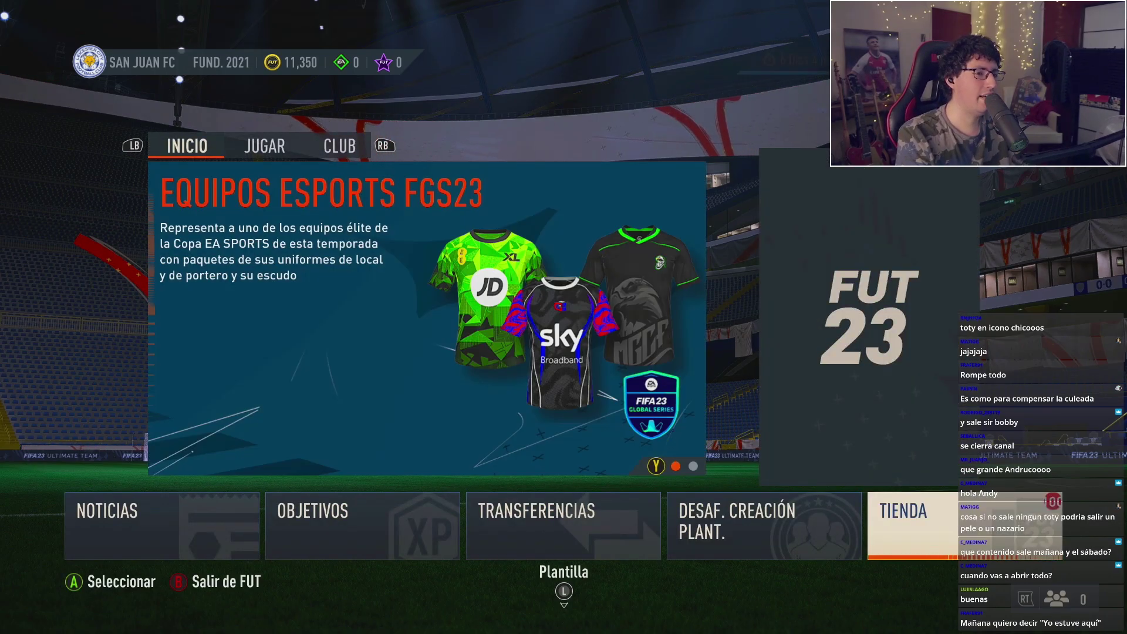
key(Left)
key(Left)
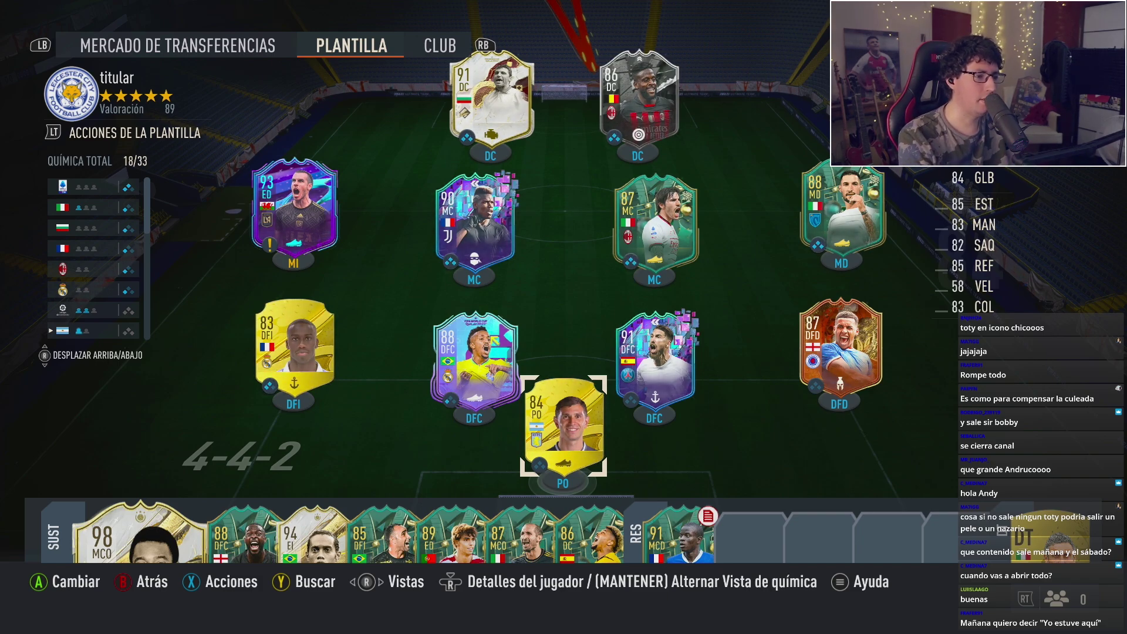
Step: Look through the squad's substitutes and check a player's details
key(Down)
key(Right)
key(Right)
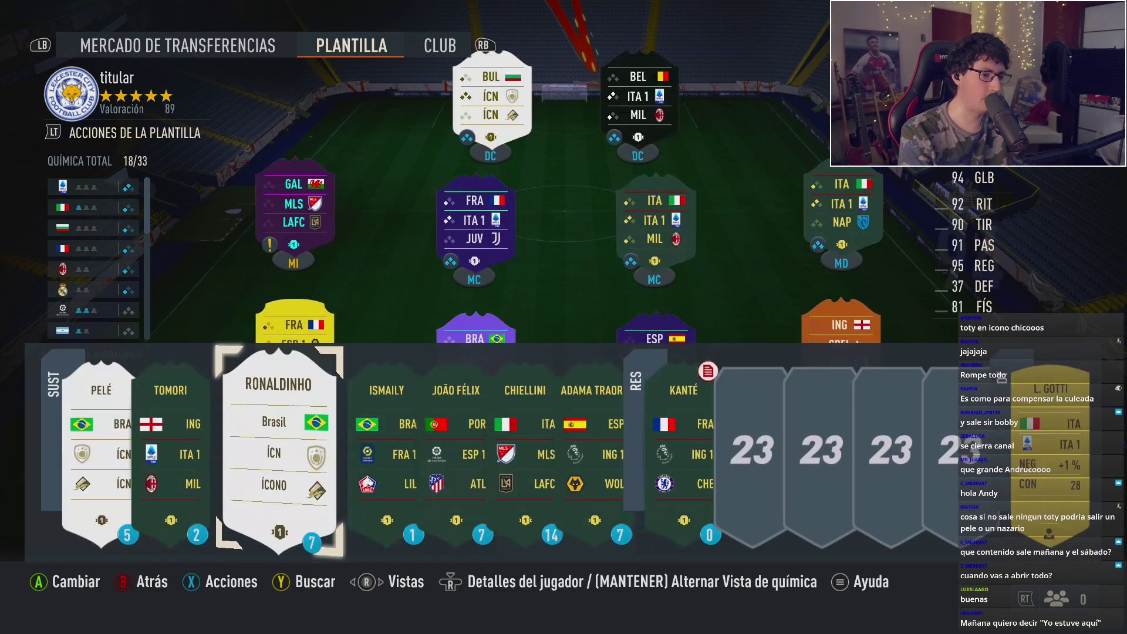
key(Right)
key(Right)
key(Right)
key(Up)
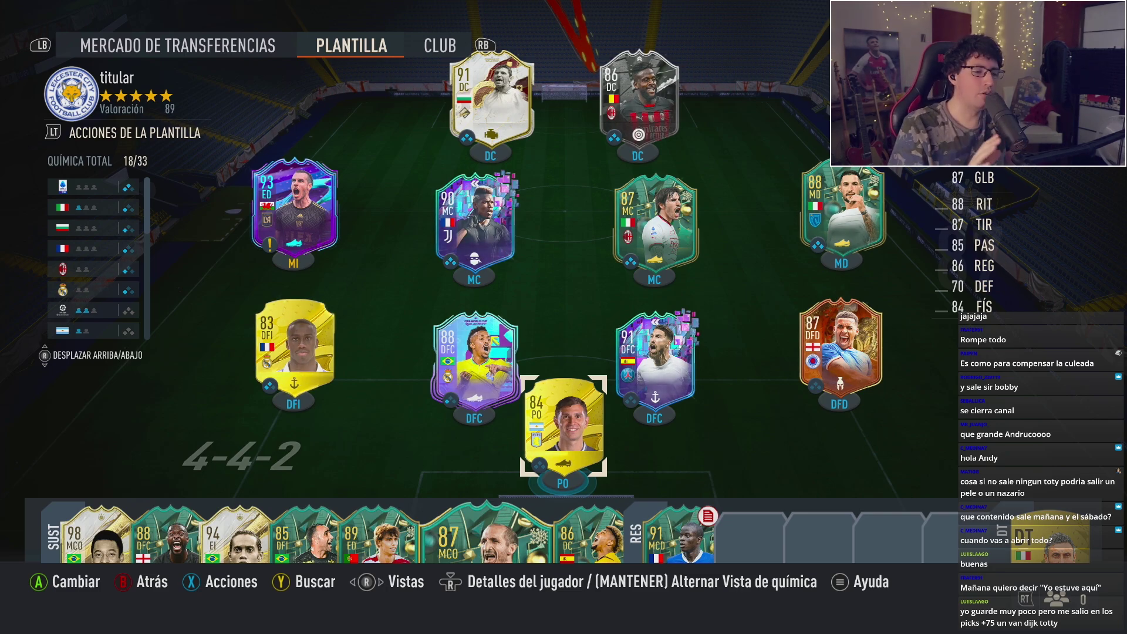
key(Return)
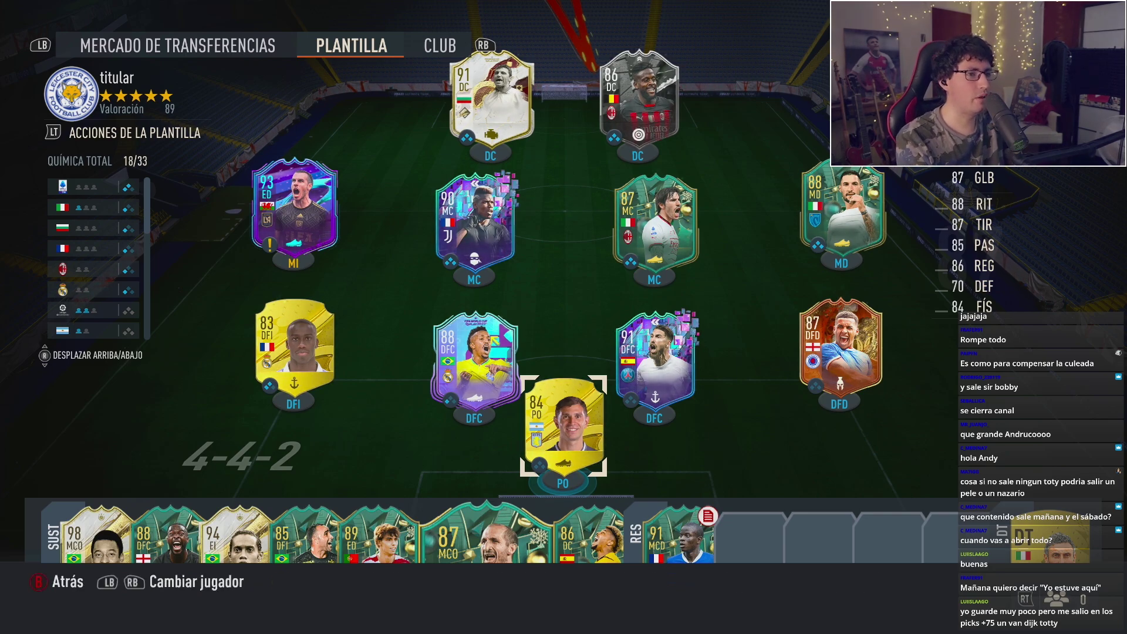
key(Escape)
Step: Search the club for all players with every filter left at its default
key(e)
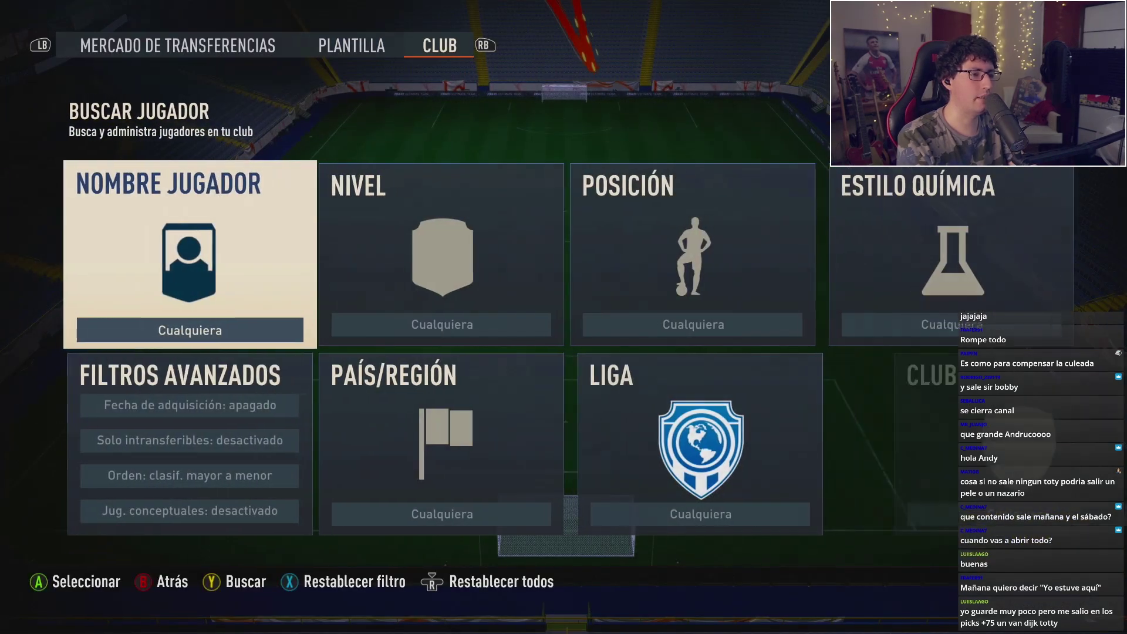
key(Down)
key(space)
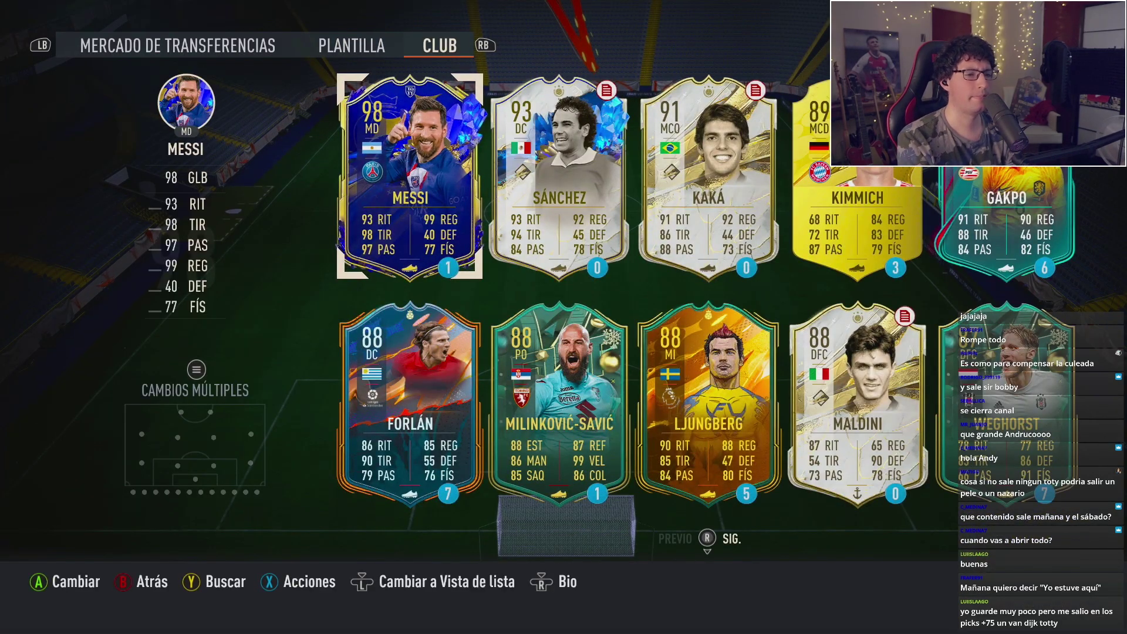
Step: Page through the club player results and return to the squad
key(Down)
key(Down)
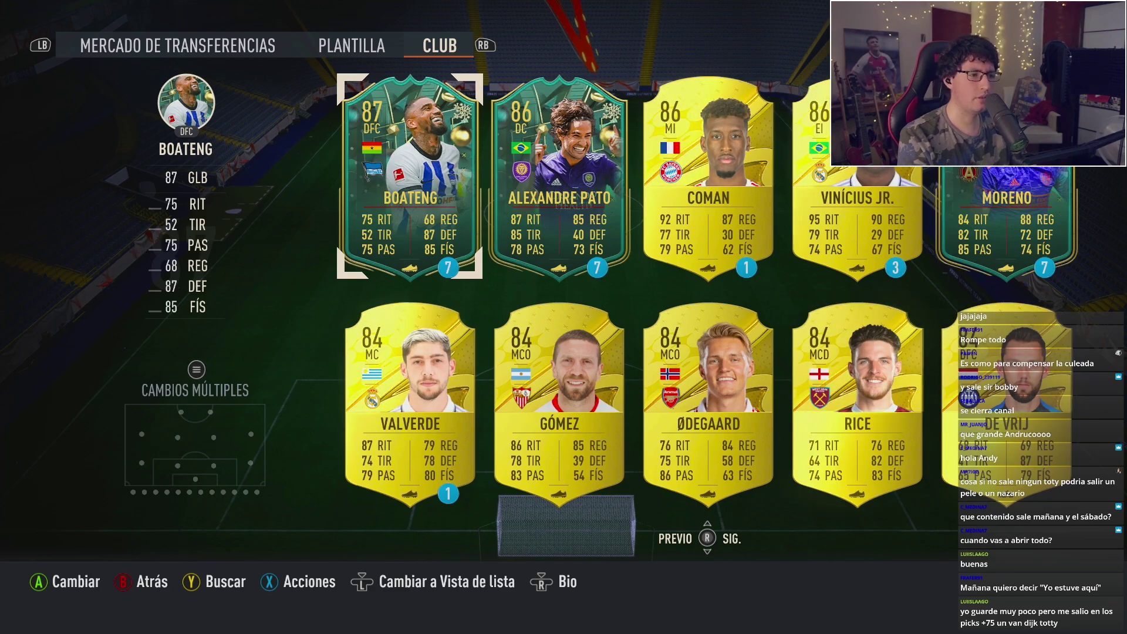
key(q)
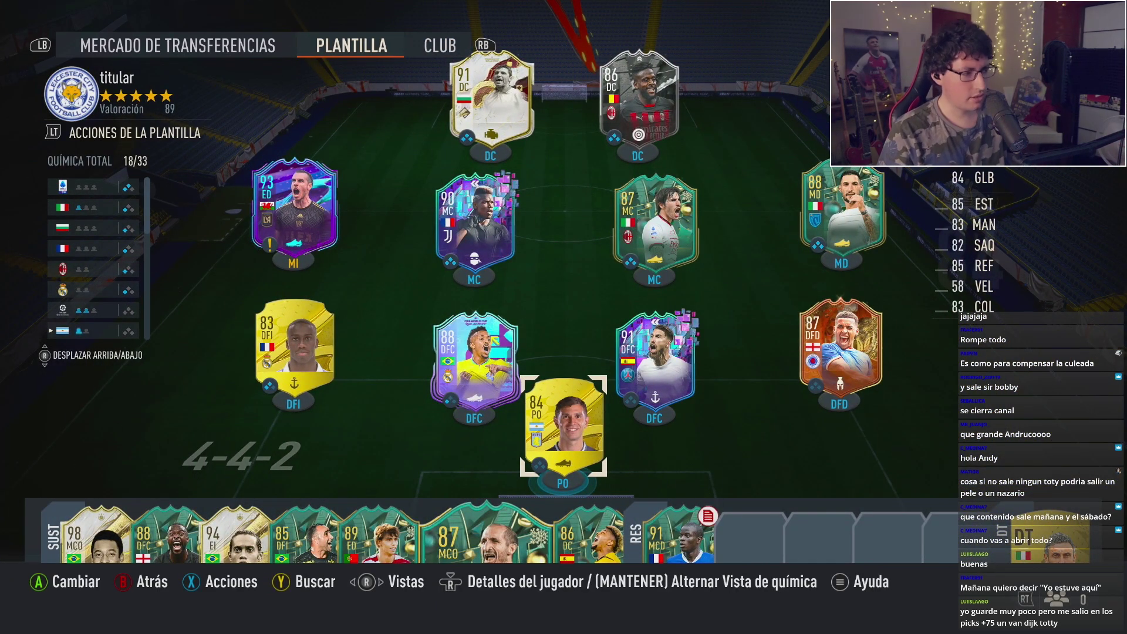